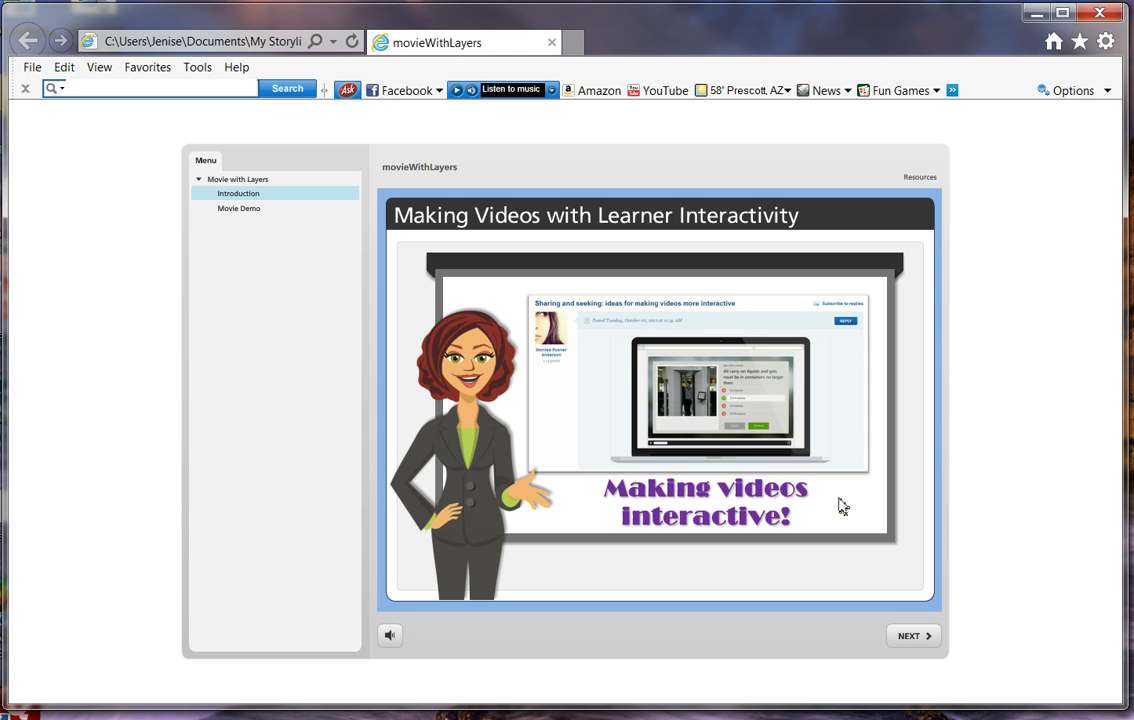
# Advance to the Movie Demo slide and show the credit-card-instead-of-PayPal caption on the video.
pyautogui.click(925, 644)
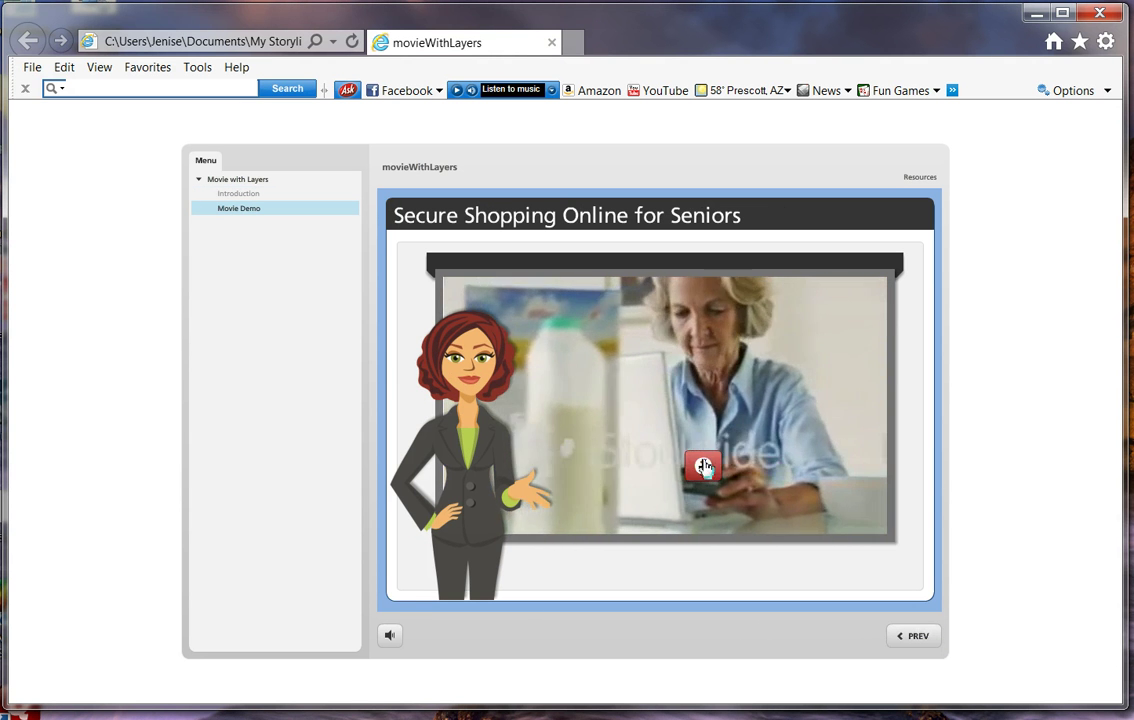
pyautogui.click(705, 466)
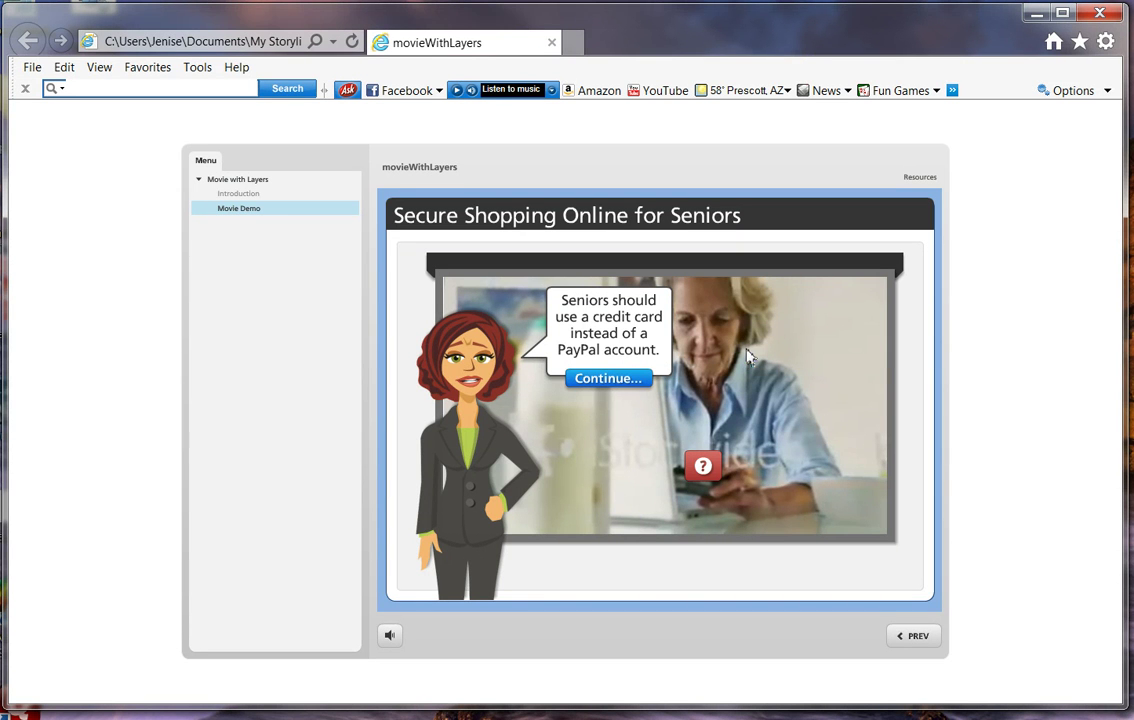
# Close the credit-card caption, then open and dismiss the security-codes and fraud-protection captions.
pyautogui.click(617, 386)
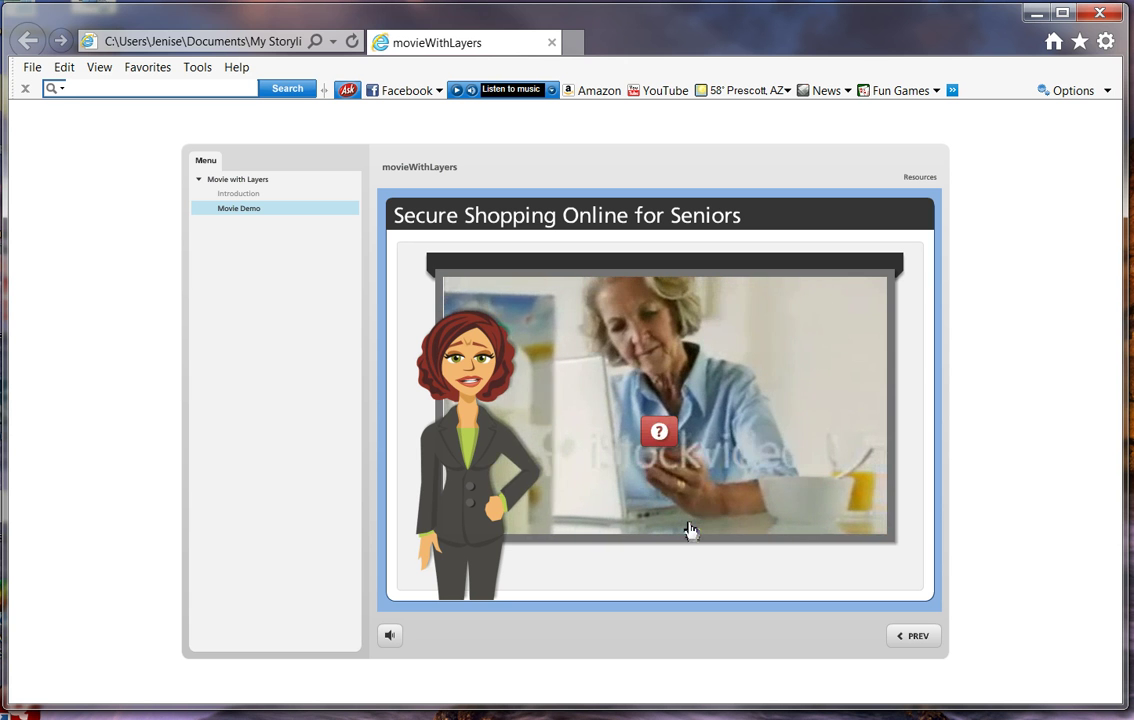
pyautogui.click(657, 436)
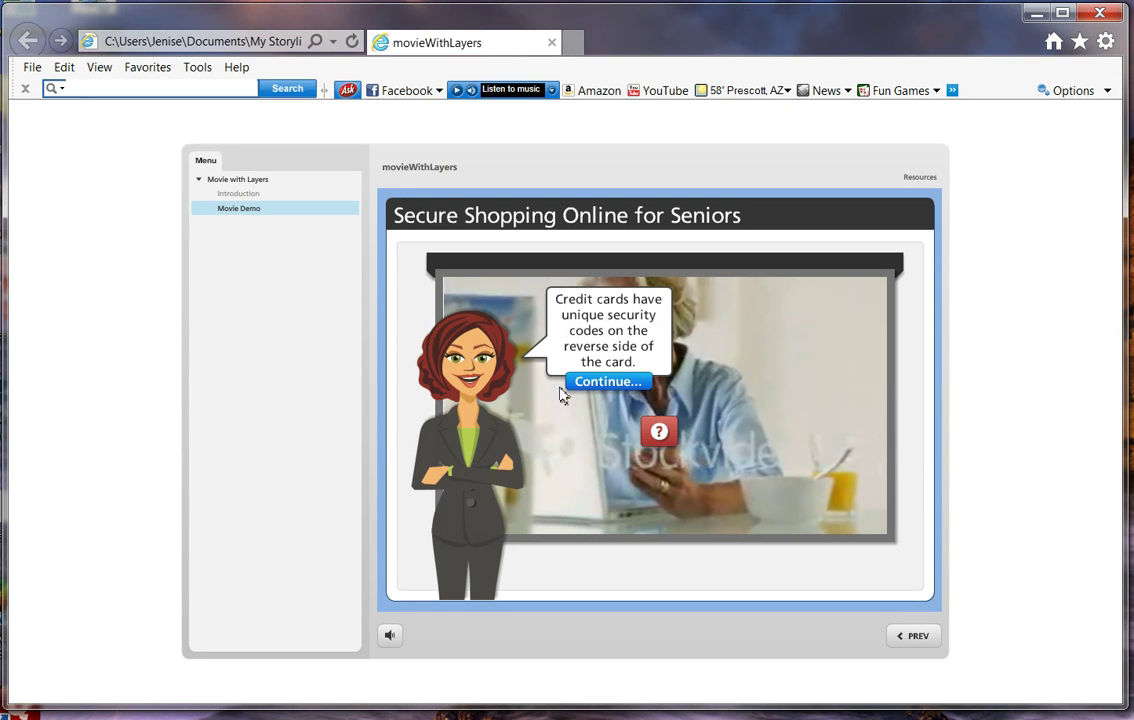
pyautogui.click(620, 383)
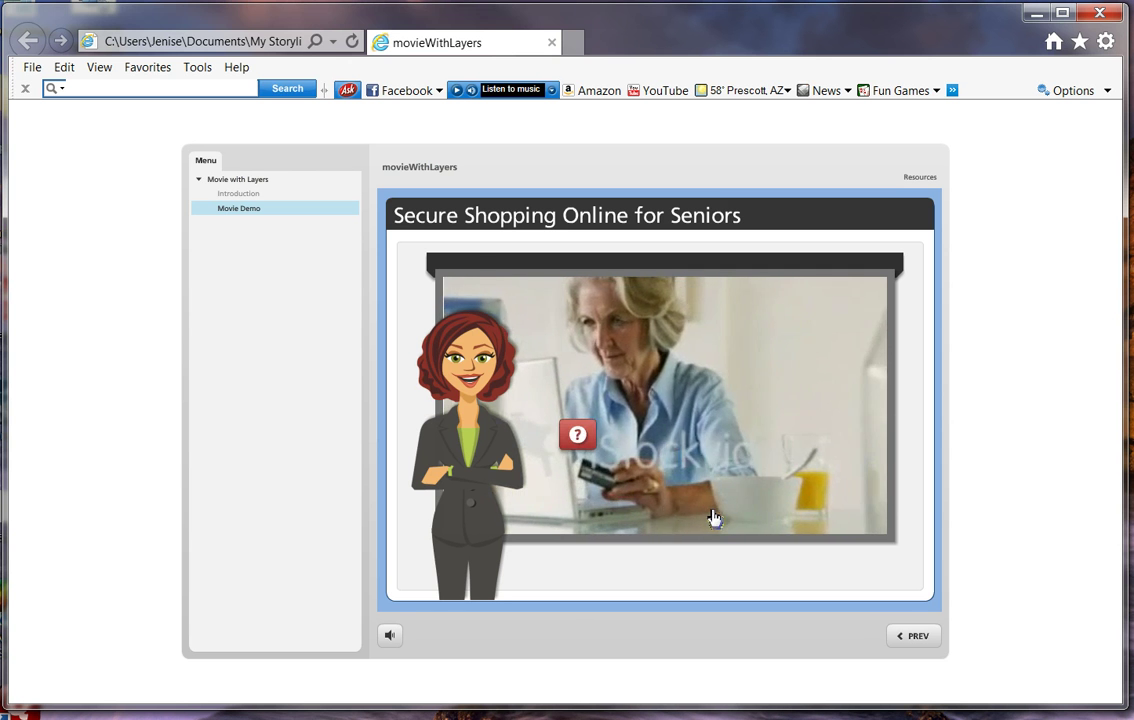
pyautogui.click(576, 437)
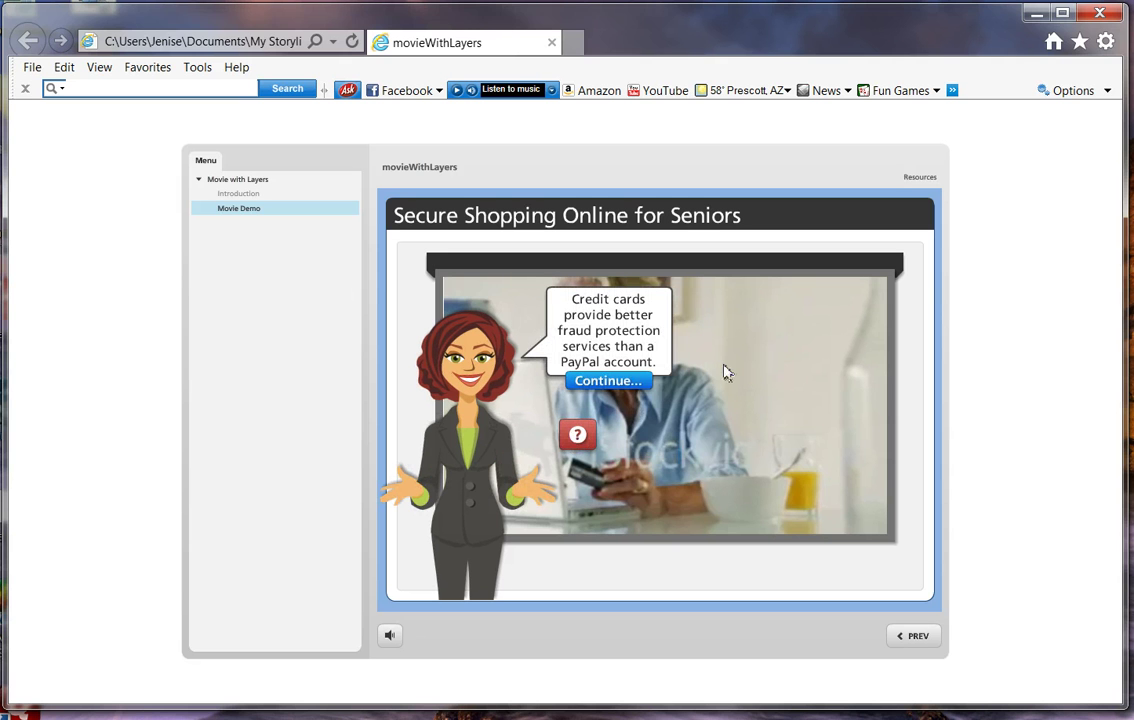
pyautogui.click(629, 386)
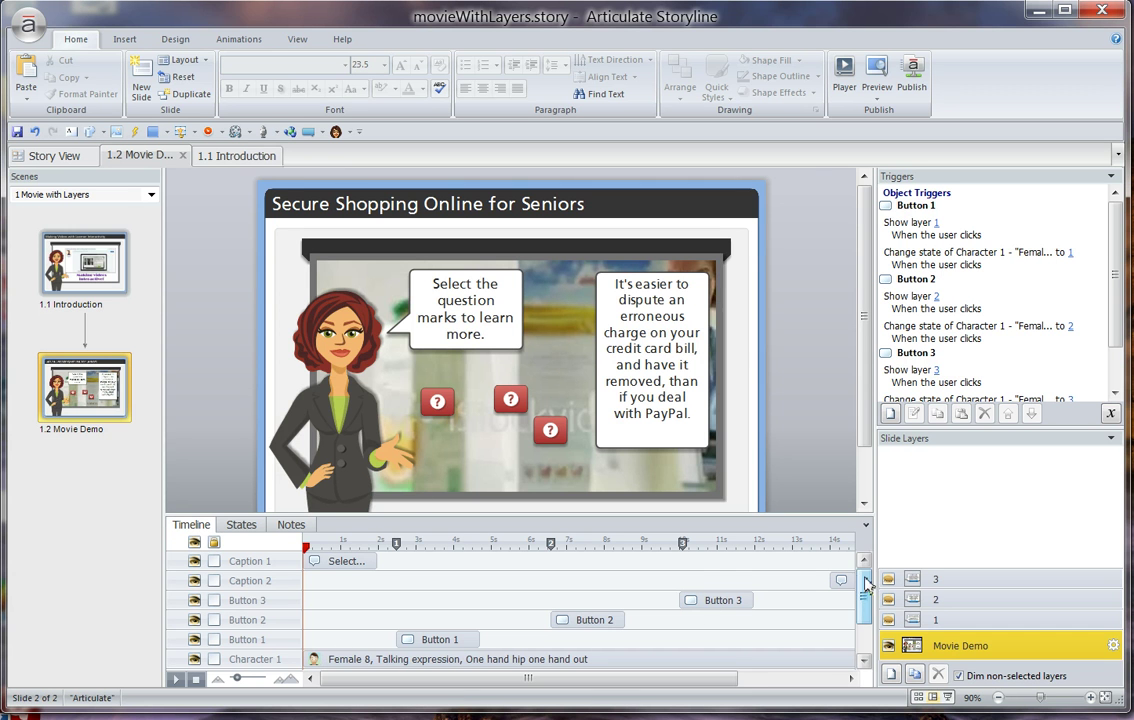
# Inspect the show-layer triggers of Buttons 1, 2 and 3, then switch to slide layer 1.
pyautogui.scroll(-3, 866, 585)
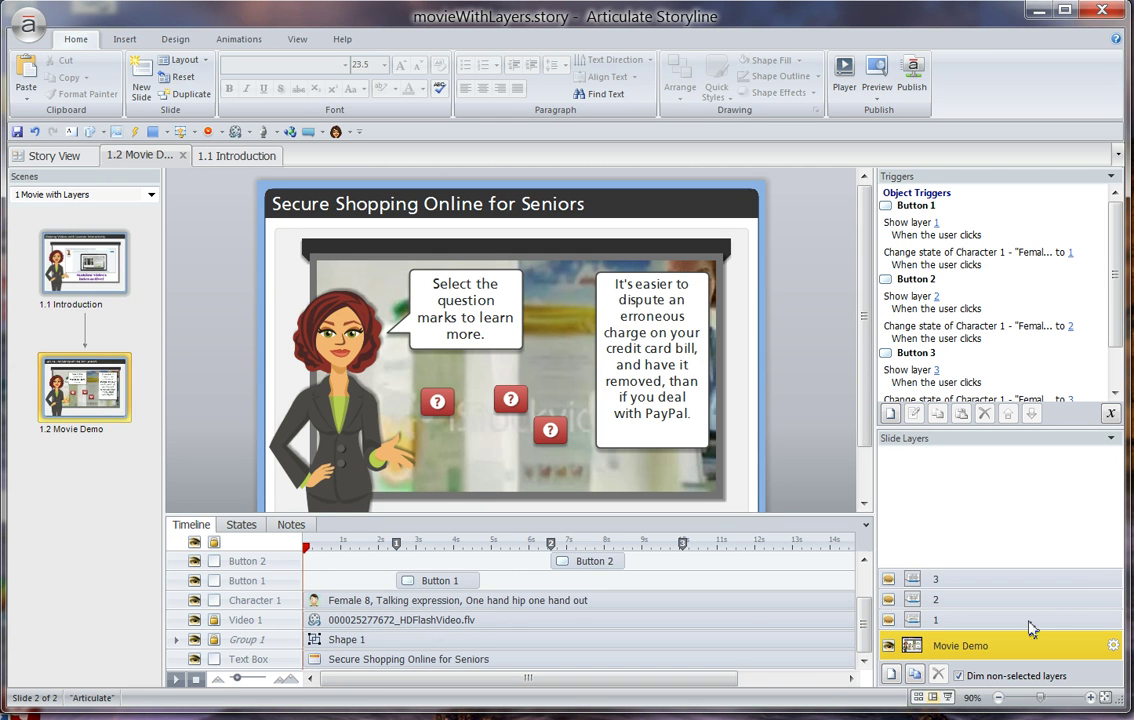
pyautogui.moveTo(868, 640); pyautogui.dragTo(868, 596)
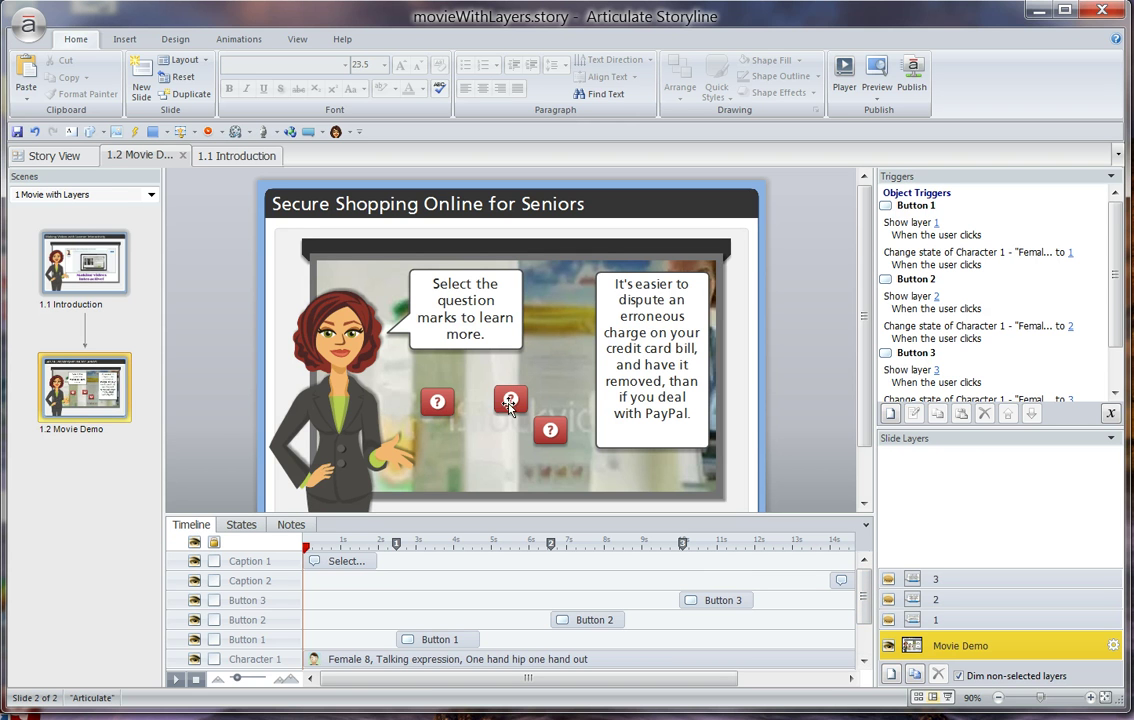
pyautogui.click(460, 641)
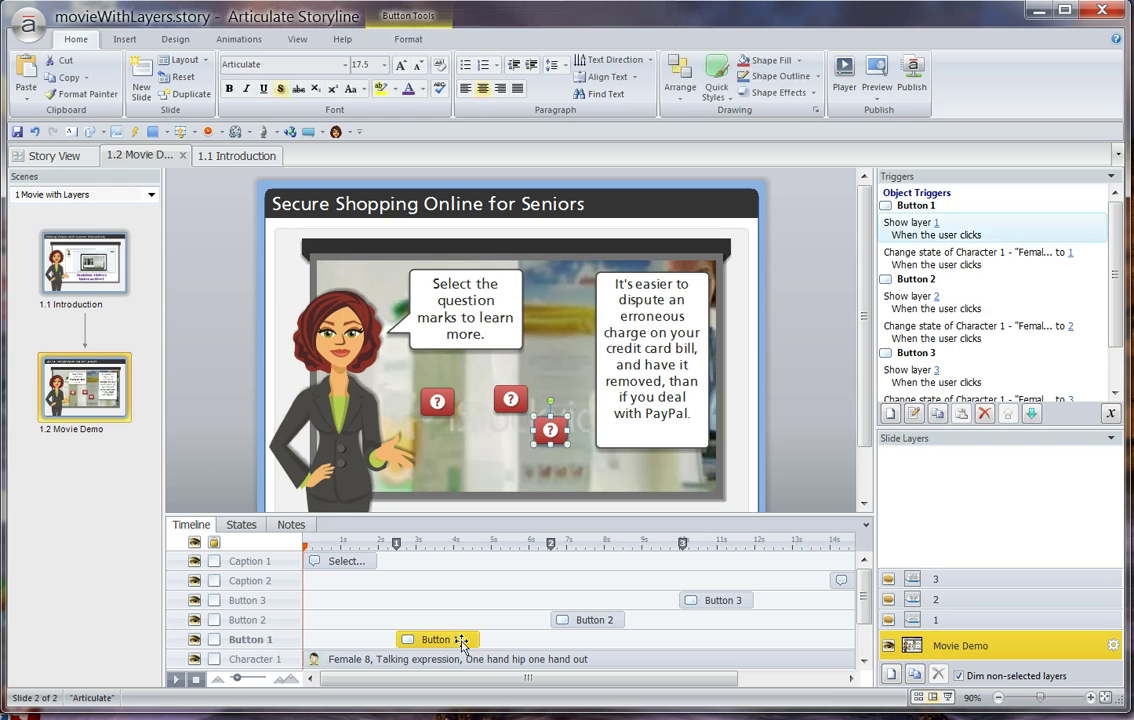
pyautogui.click(609, 622)
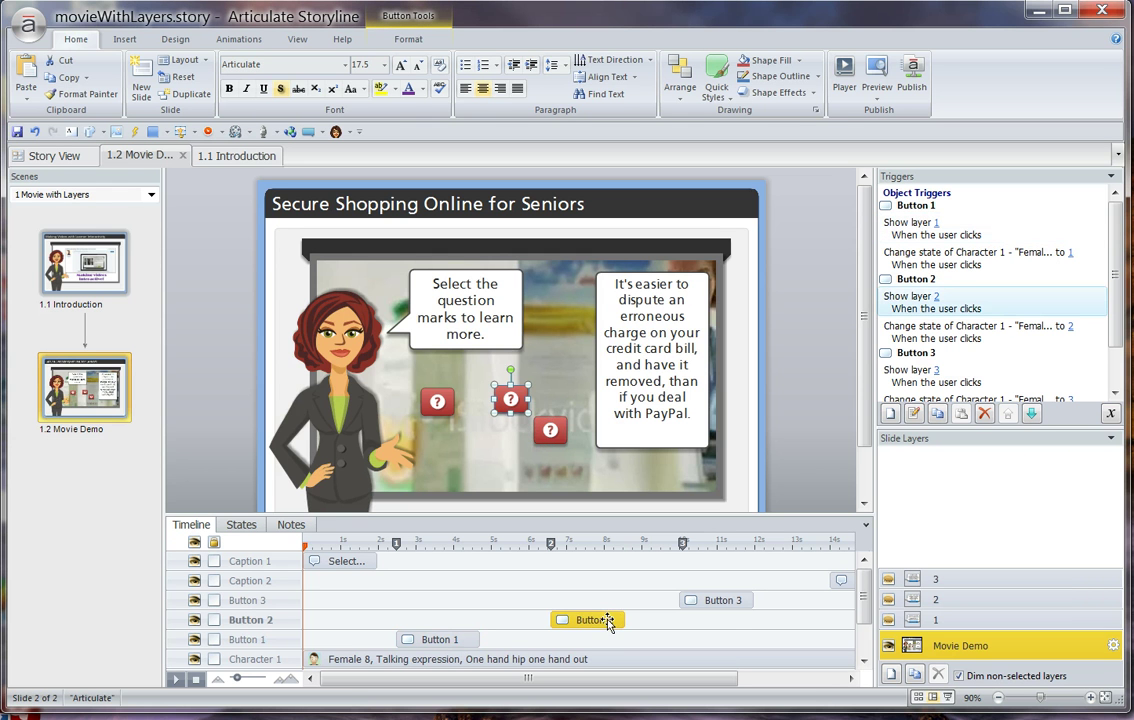
pyautogui.click(734, 602)
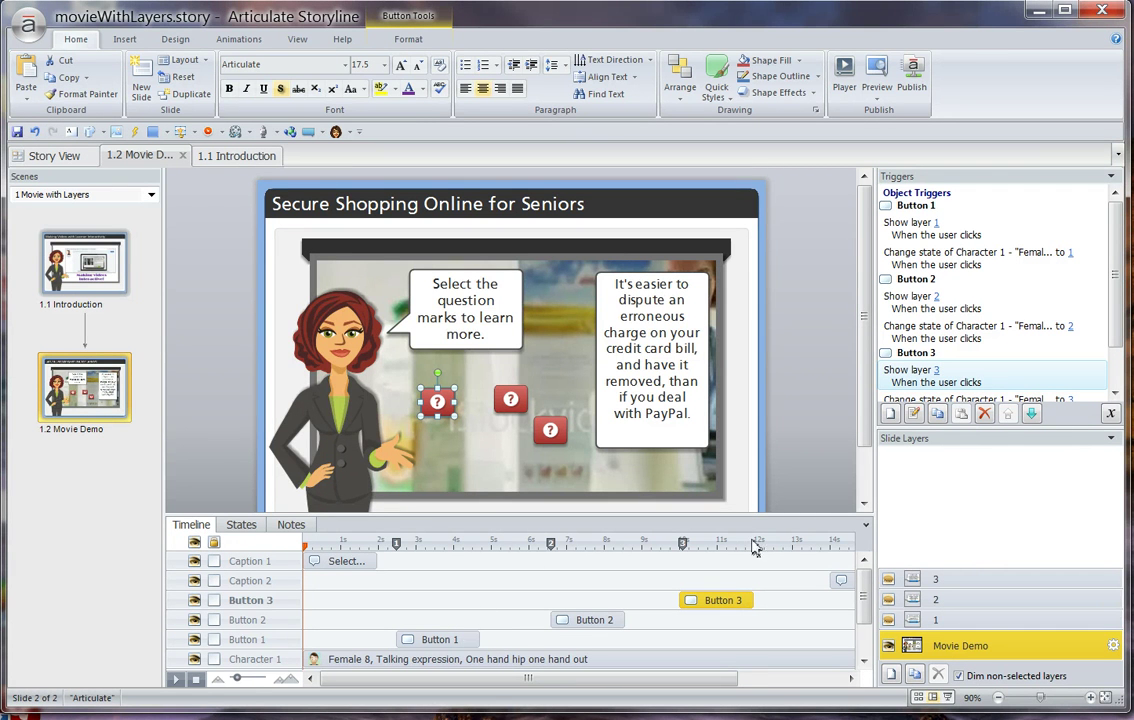
pyautogui.click(967, 622)
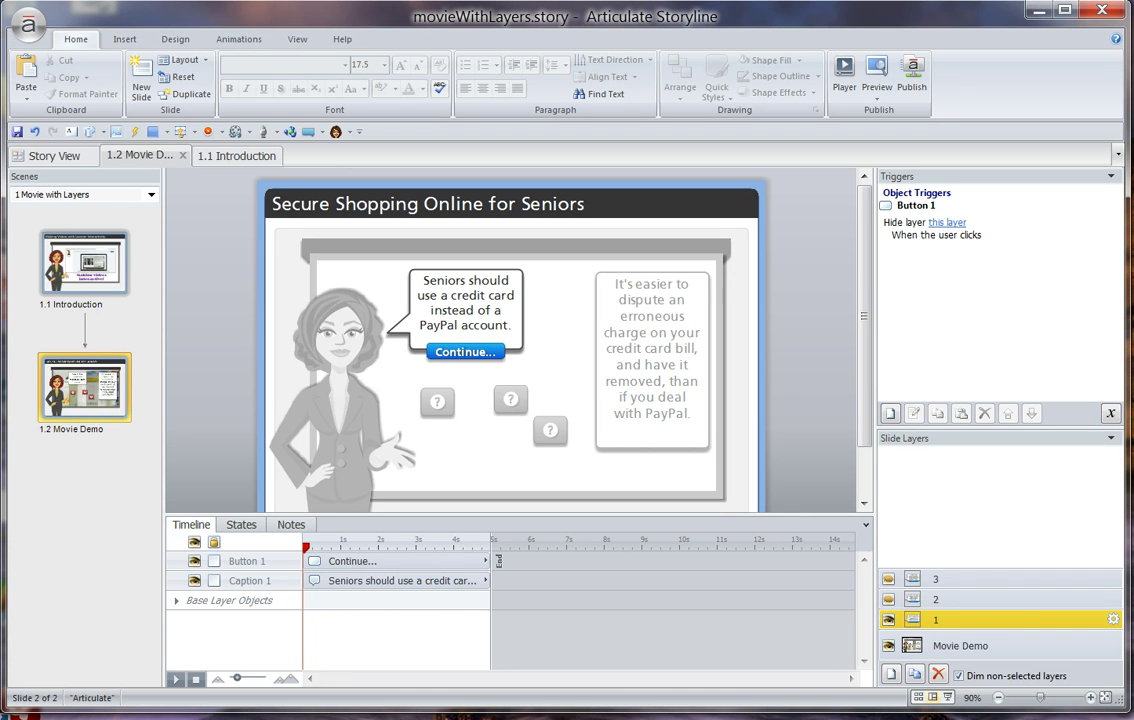
# Hide layer 3, confirm layer 1's properties unchanged, and return to the Movie Demo base layer.
pyautogui.click(889, 580)
pyautogui.click(1113, 620)
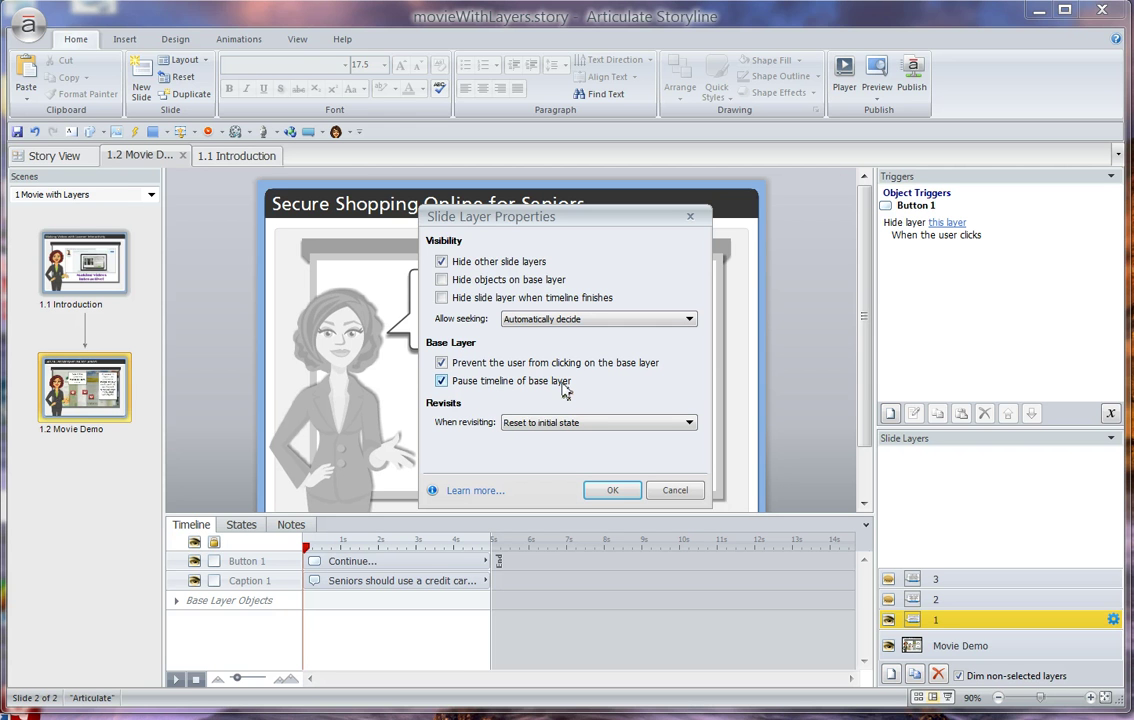
pyautogui.click(607, 491)
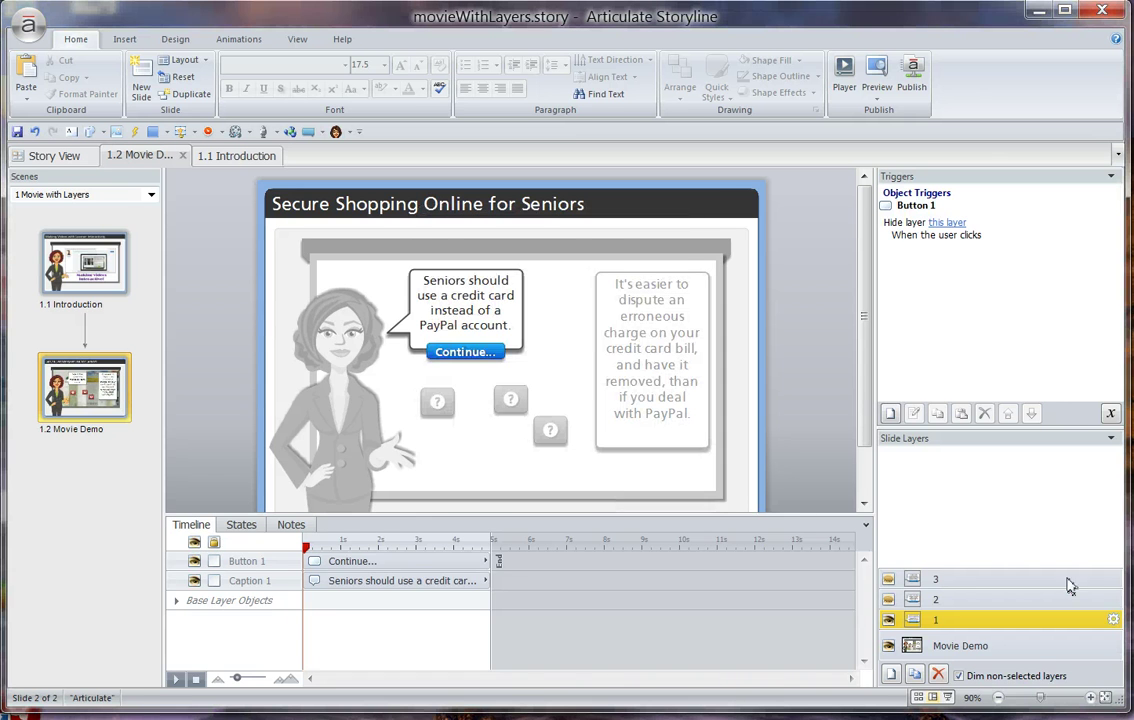
pyautogui.click(1041, 652)
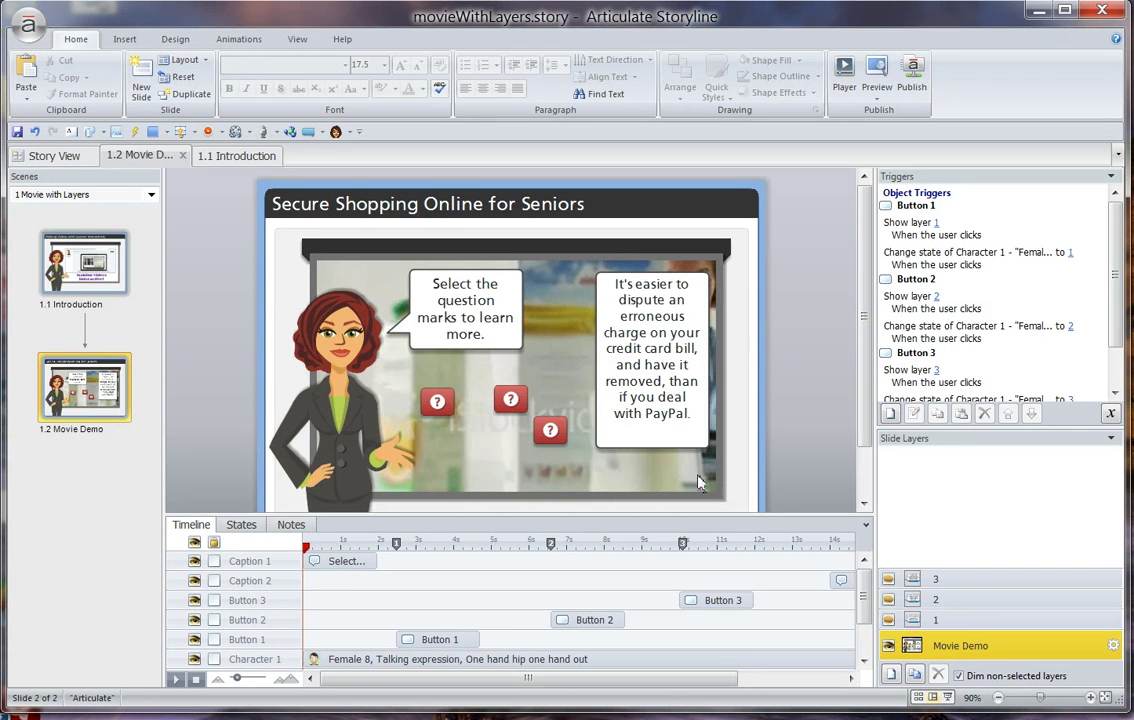
# Recheck the show-layer triggers on Buttons 1, 2 and 3 and bring up the Preview options.
pyautogui.click(444, 641)
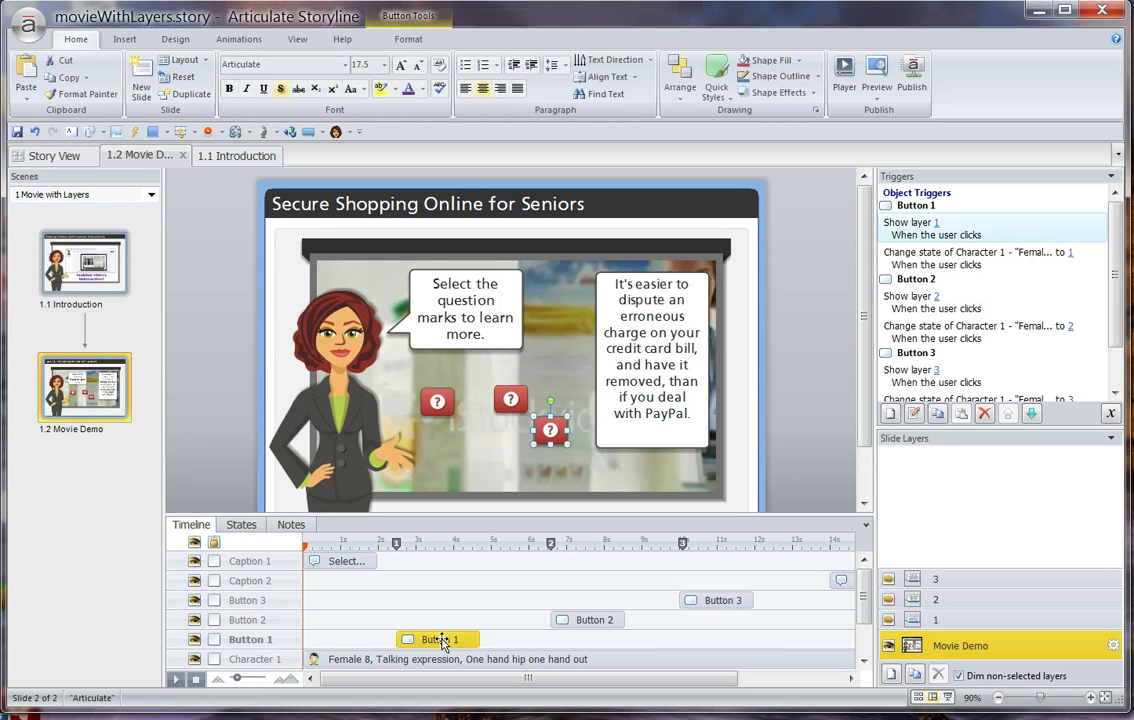
pyautogui.click(608, 621)
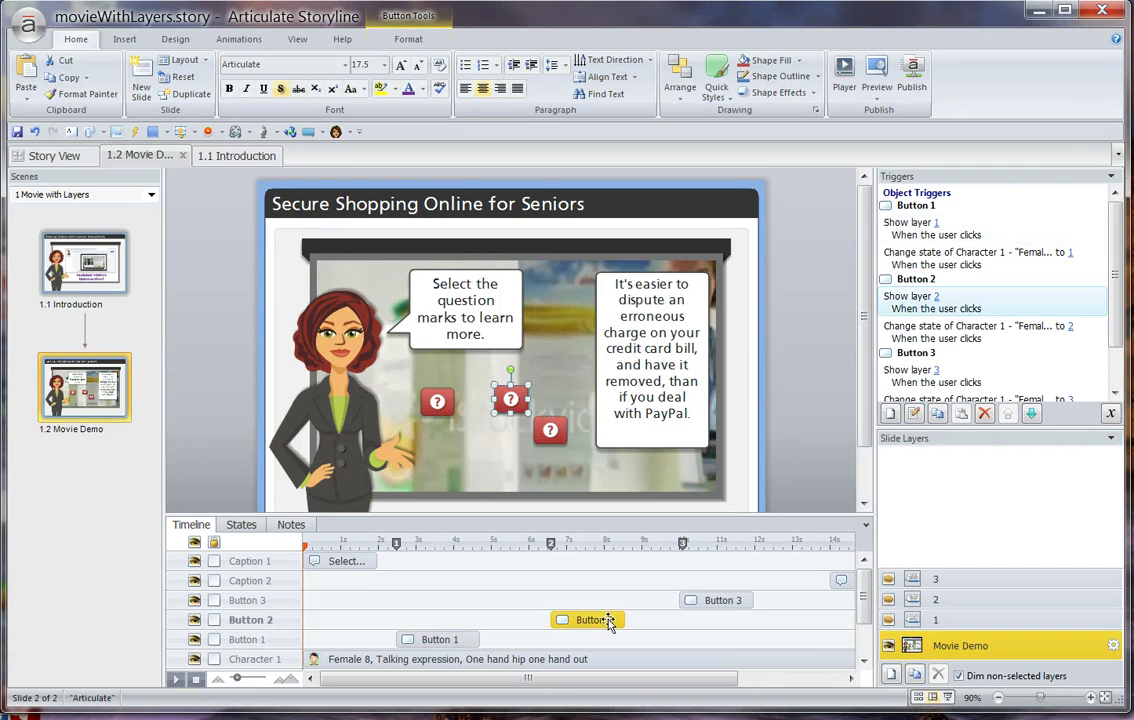
pyautogui.click(735, 601)
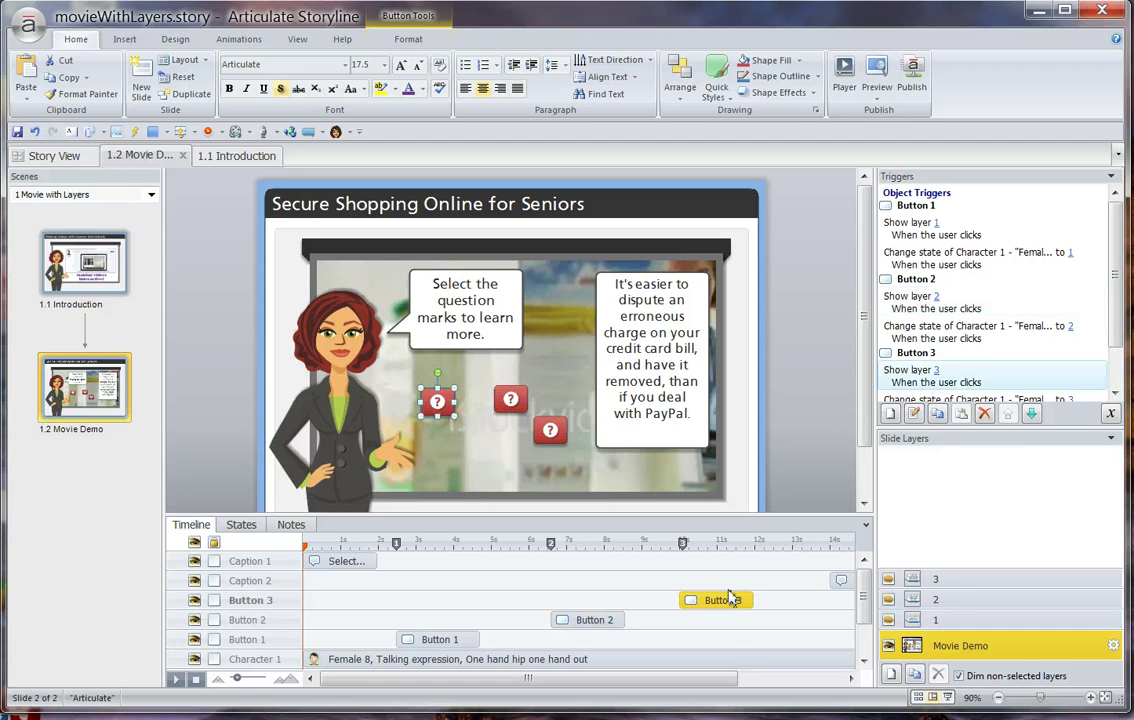
pyautogui.click(877, 95)
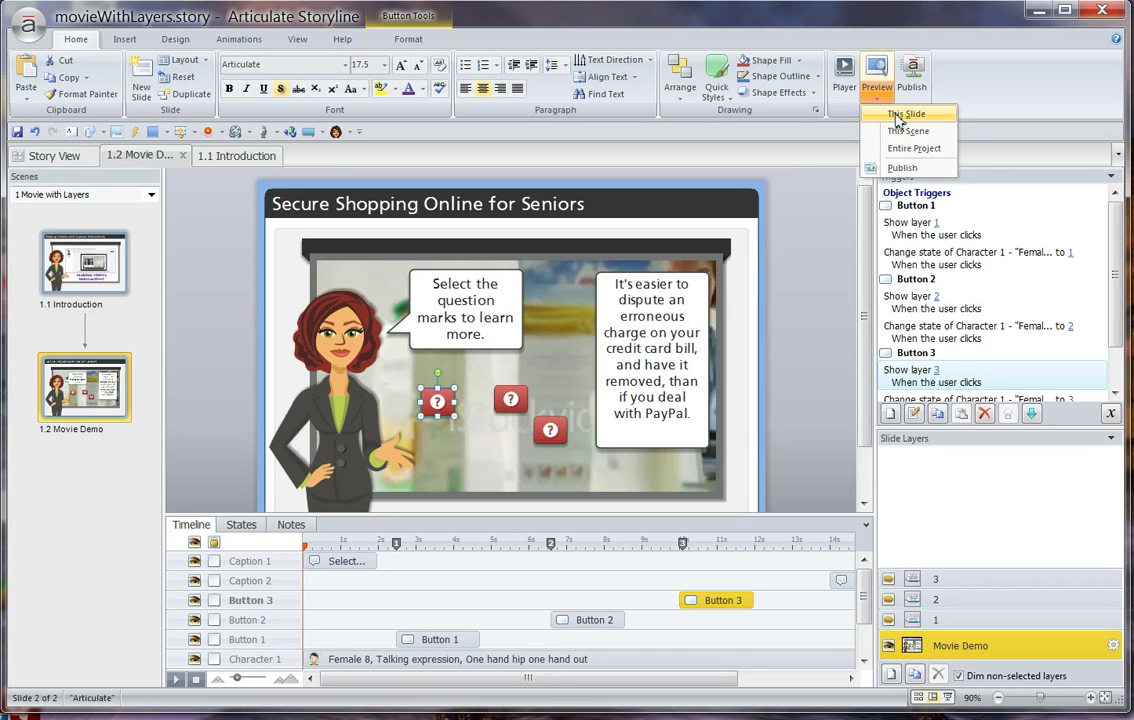
# Preview This Slide through all three captions, then open layer 1's Slide Layer Properties.
pyautogui.click(906, 115)
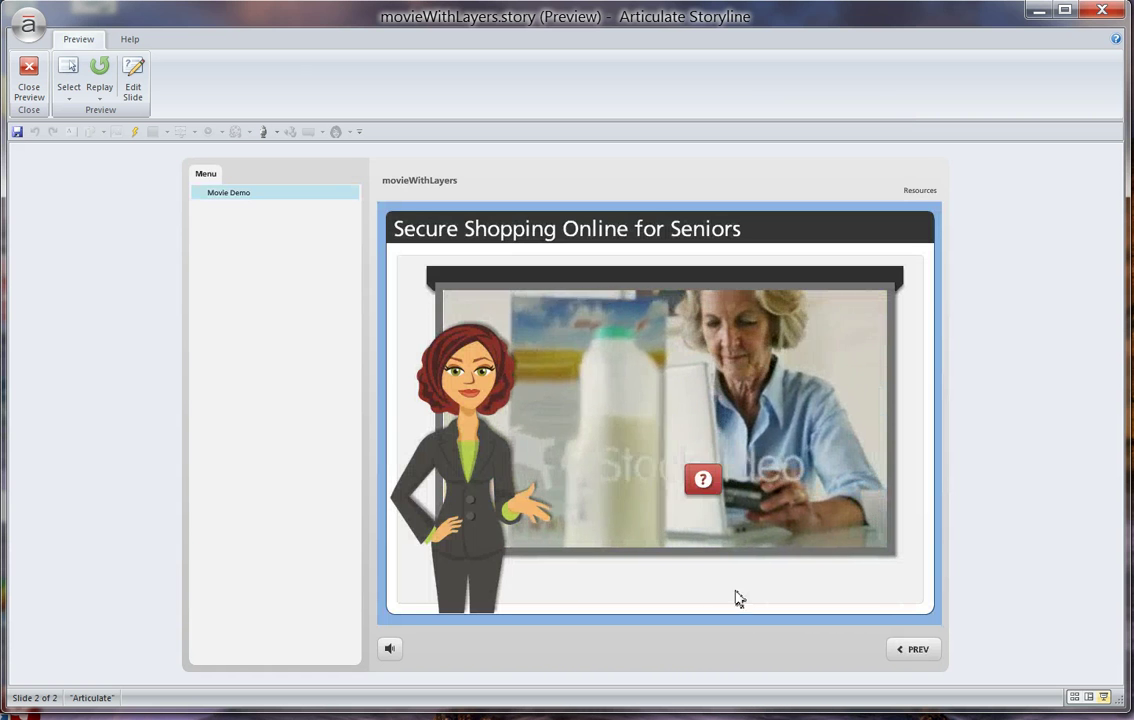
pyautogui.click(705, 484)
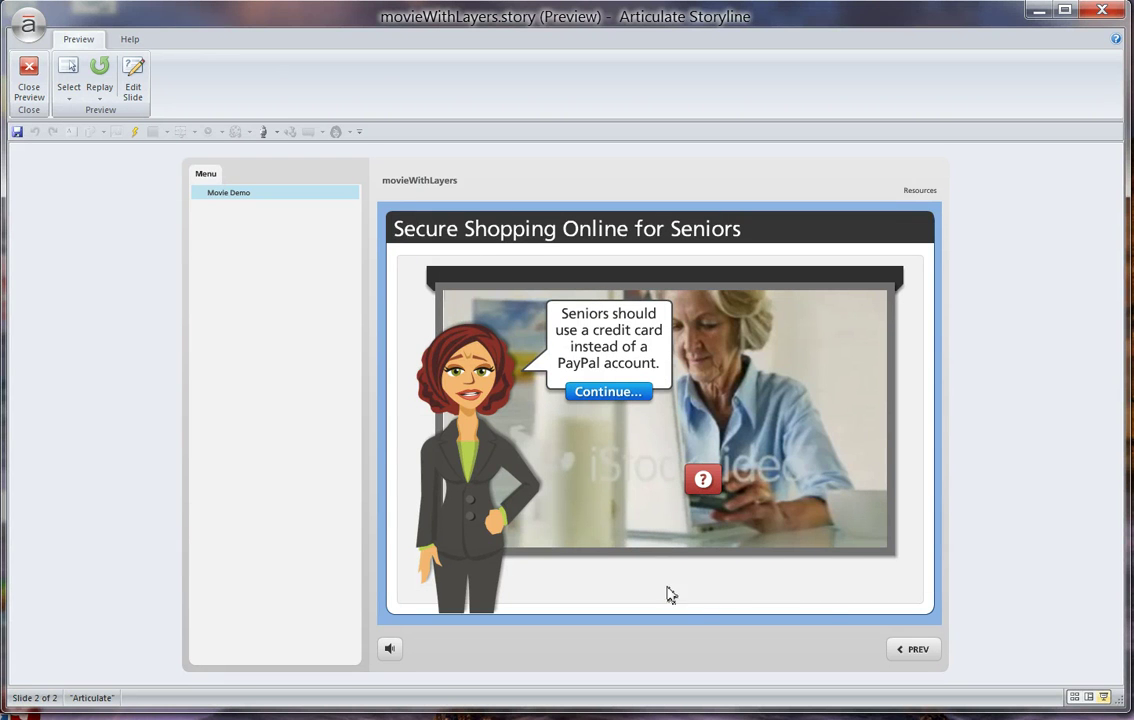
pyautogui.click(596, 393)
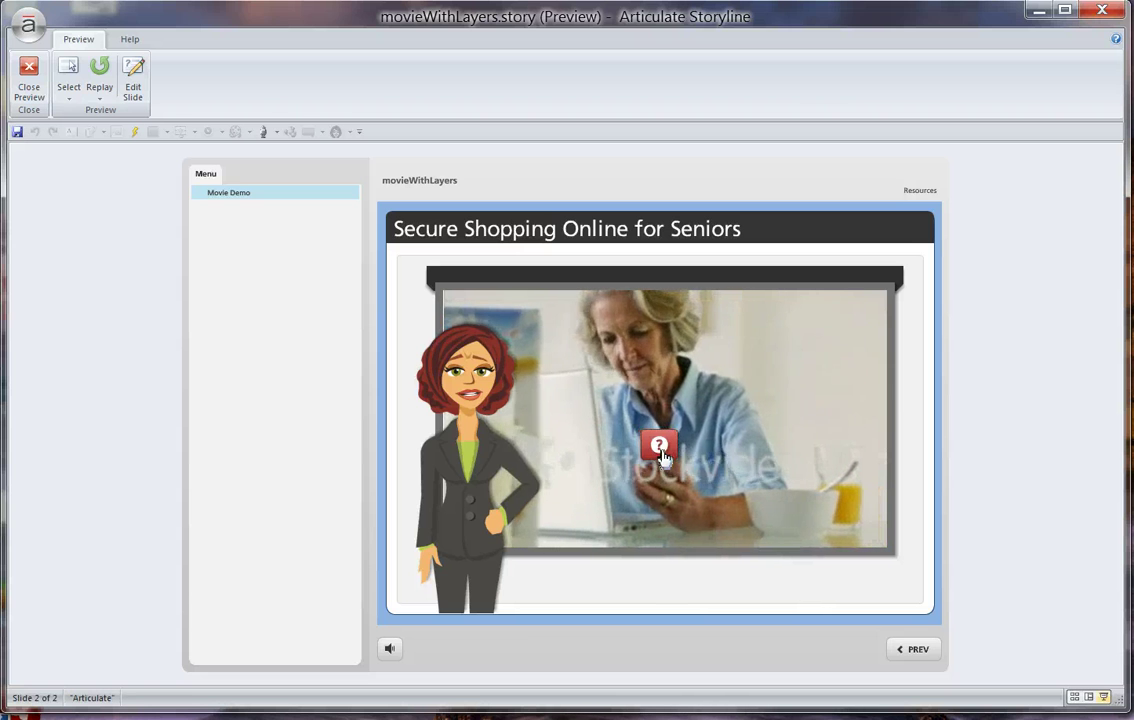
pyautogui.click(661, 453)
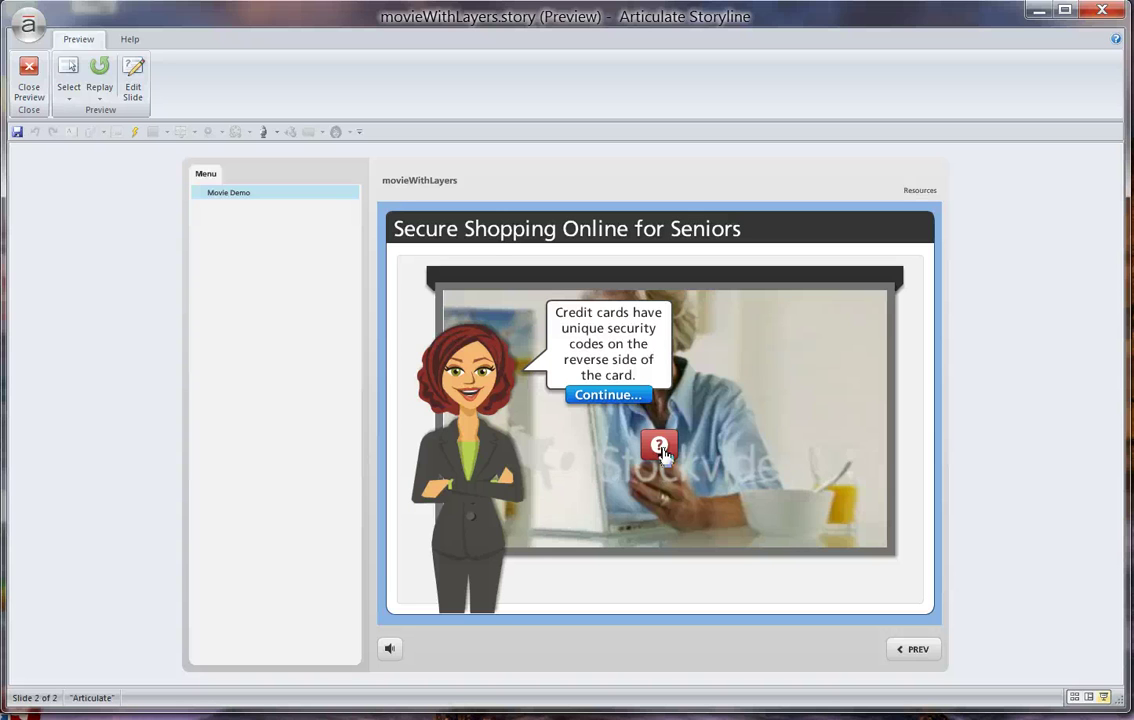
pyautogui.click(597, 394)
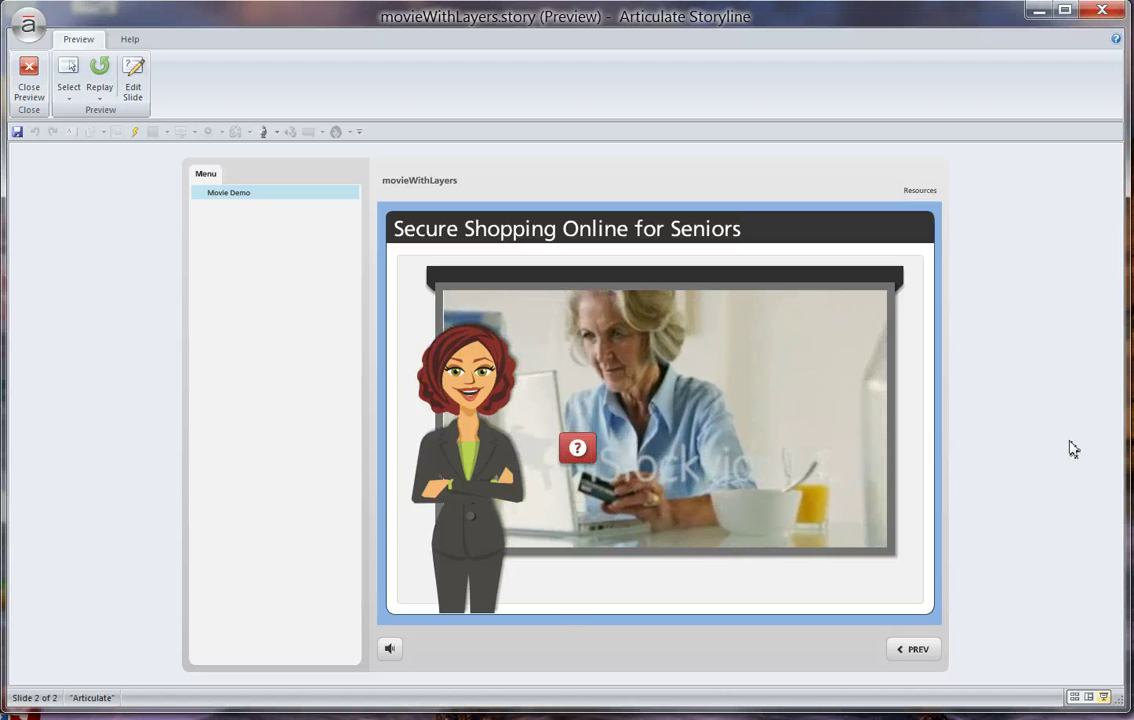
pyautogui.click(590, 451)
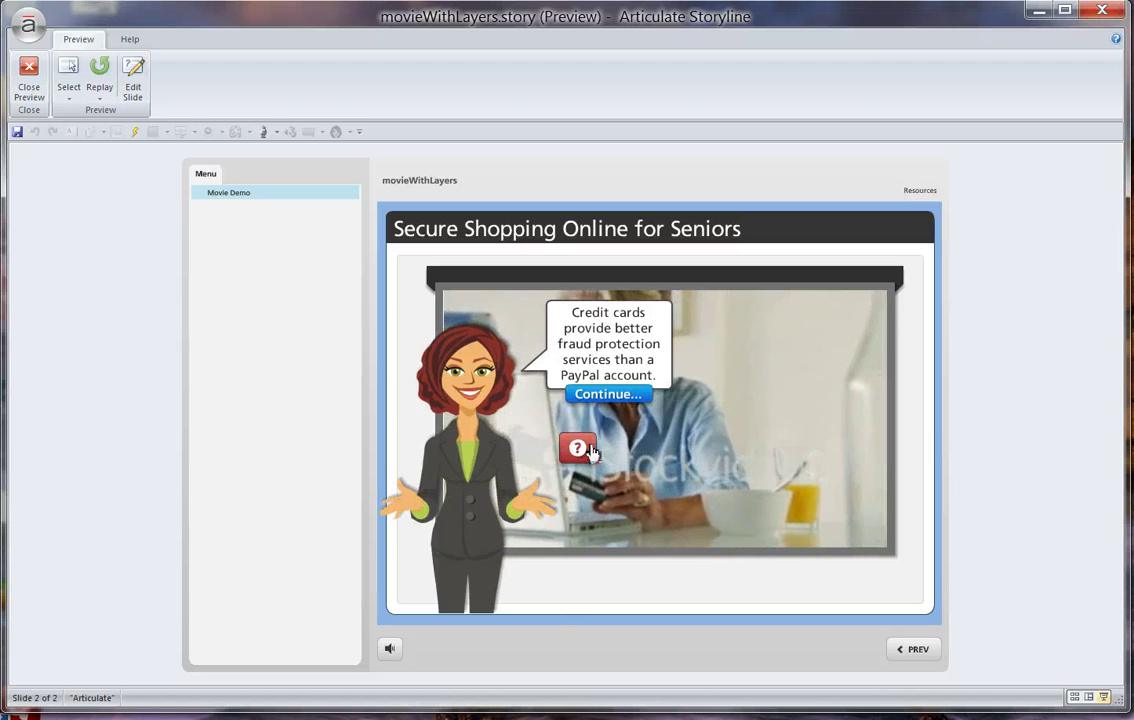
pyautogui.click(607, 394)
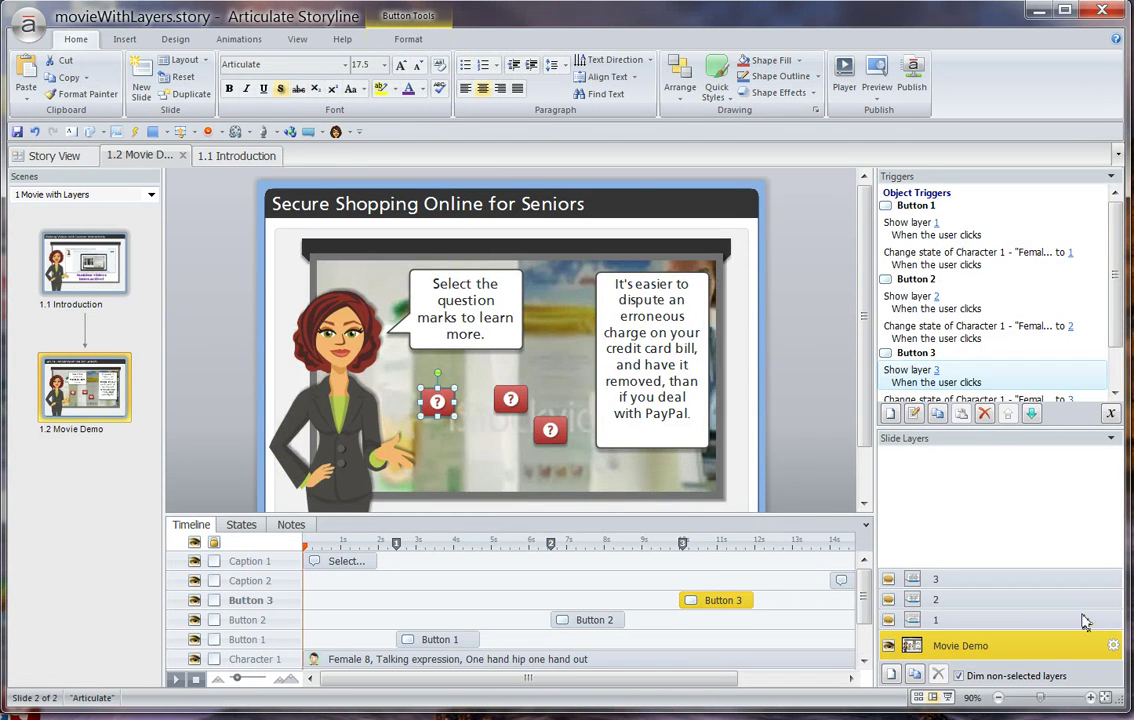
pyautogui.click(1083, 620)
pyautogui.click(1113, 619)
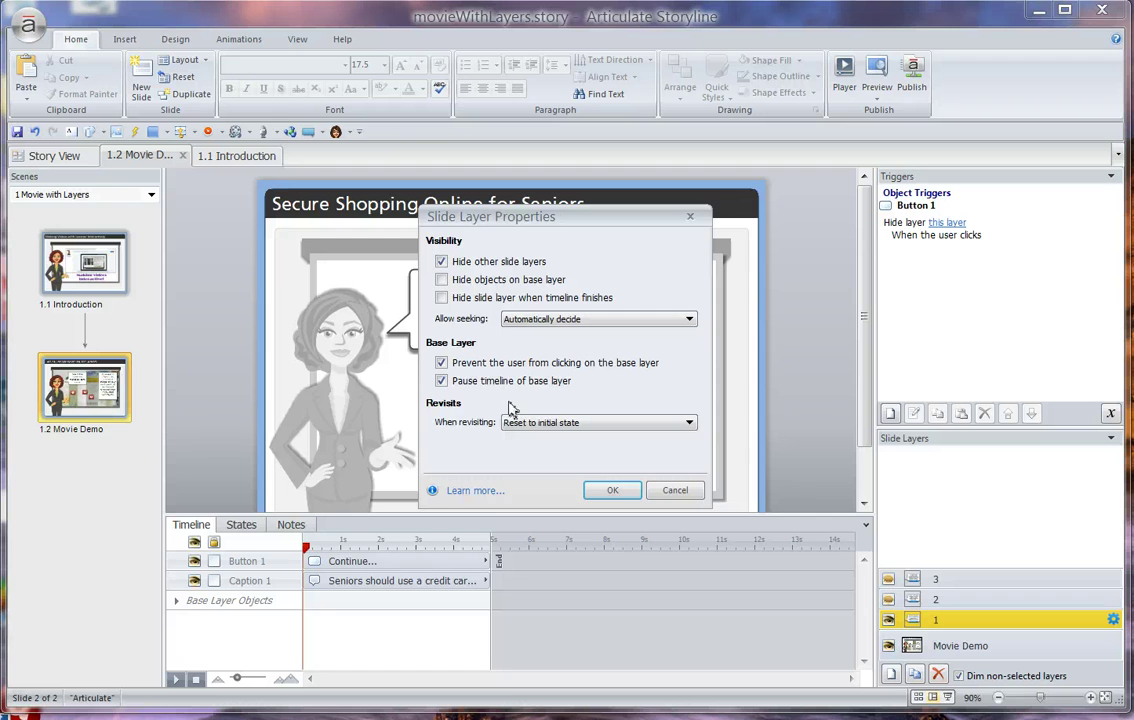